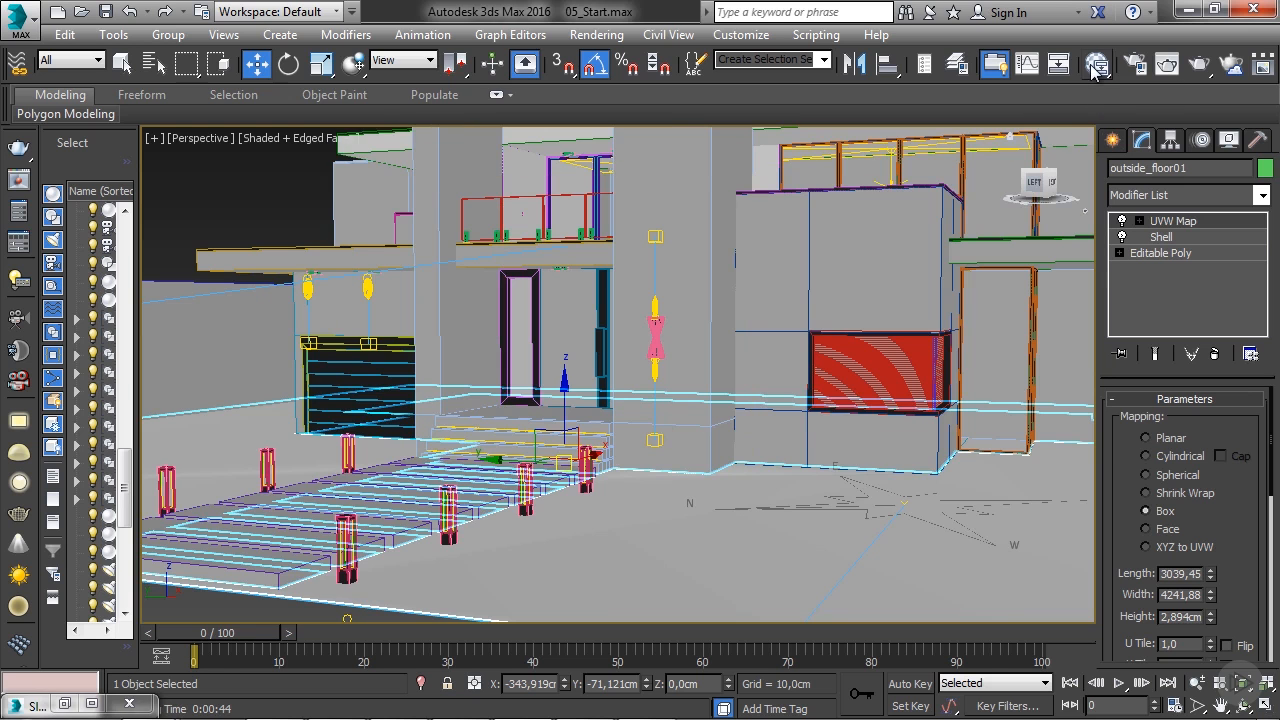
- Add a VRayMtl below the existing materials in the Slate Material Editor and name it Grass
click(1097, 63)
middle_drag(545, 420, 554, 222)
middle_drag(562, 452, 575, 329)
middle_drag(562, 488, 603, 347)
middle_drag(598, 510, 582, 197)
middle_drag(576, 354, 560, 210)
drag(210, 343, 538, 348)
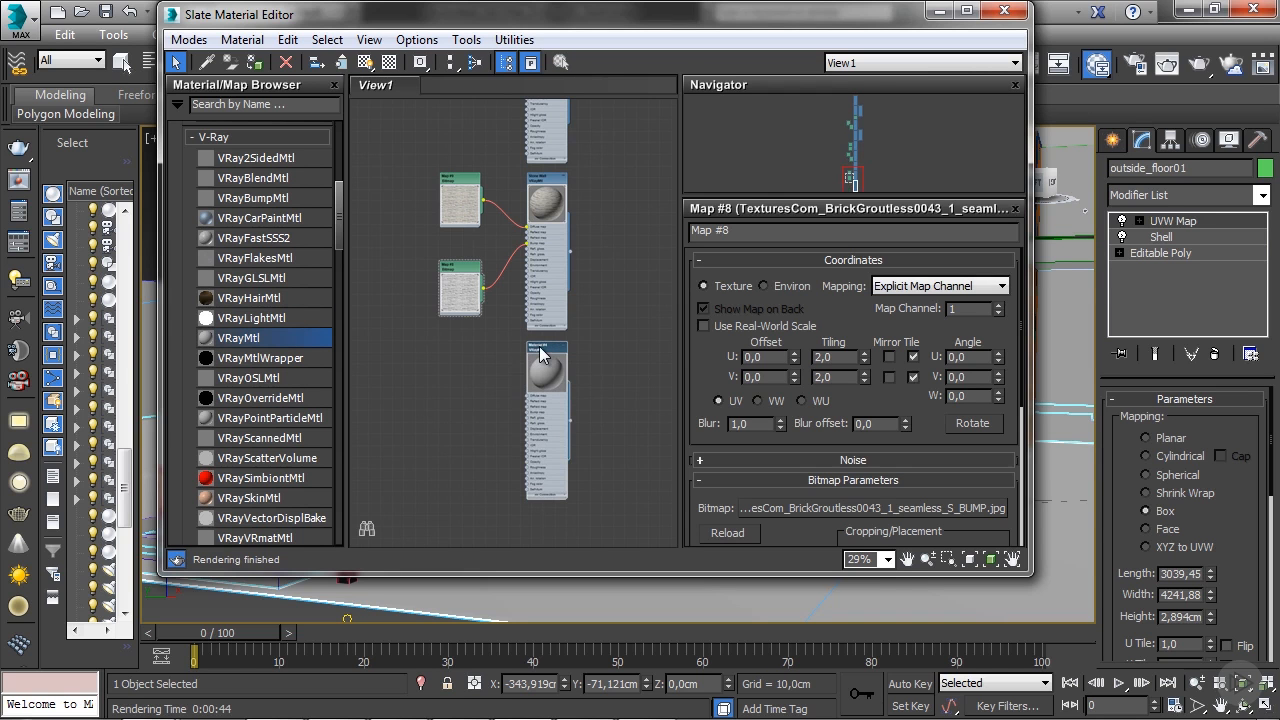
double_click(539, 346)
text(Grass)
key(Return)
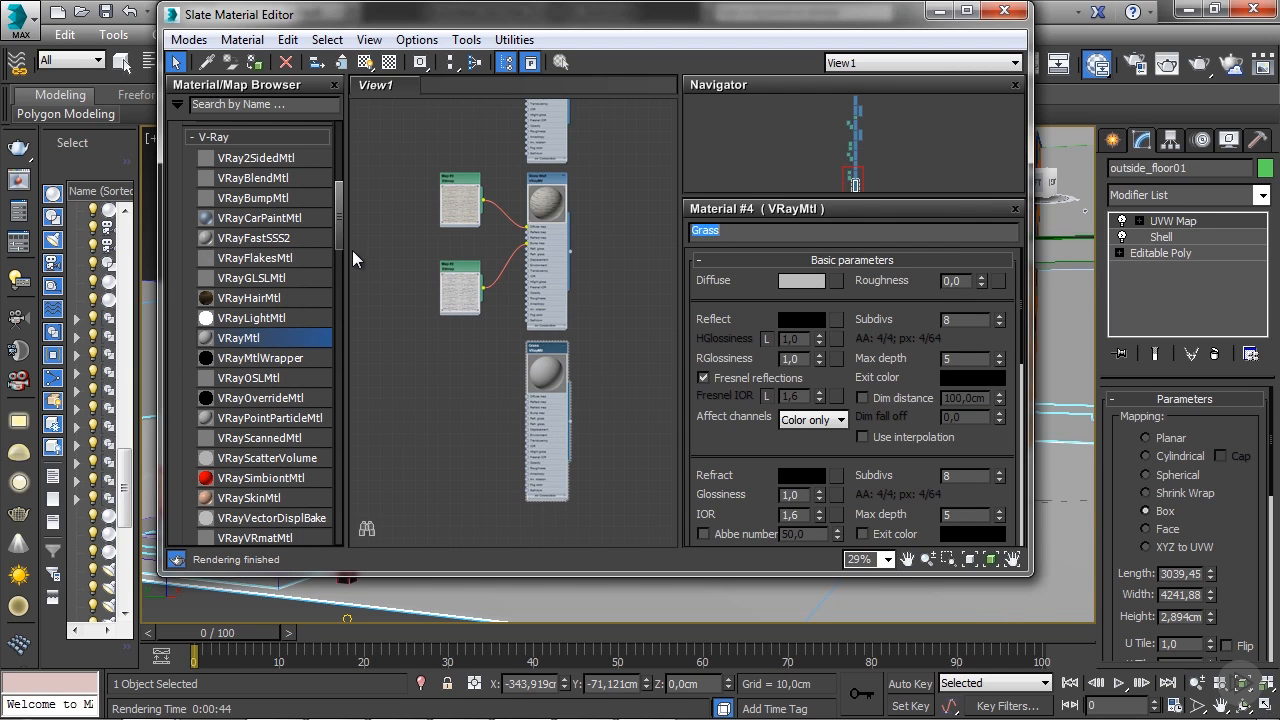
- Load the bitmap TexturesCom_Grass0027_1_seamless_S.jpg as the Grass material's diffuse map, enlarge its preview and place the node beside the material
scroll(489, 414, up, 5)
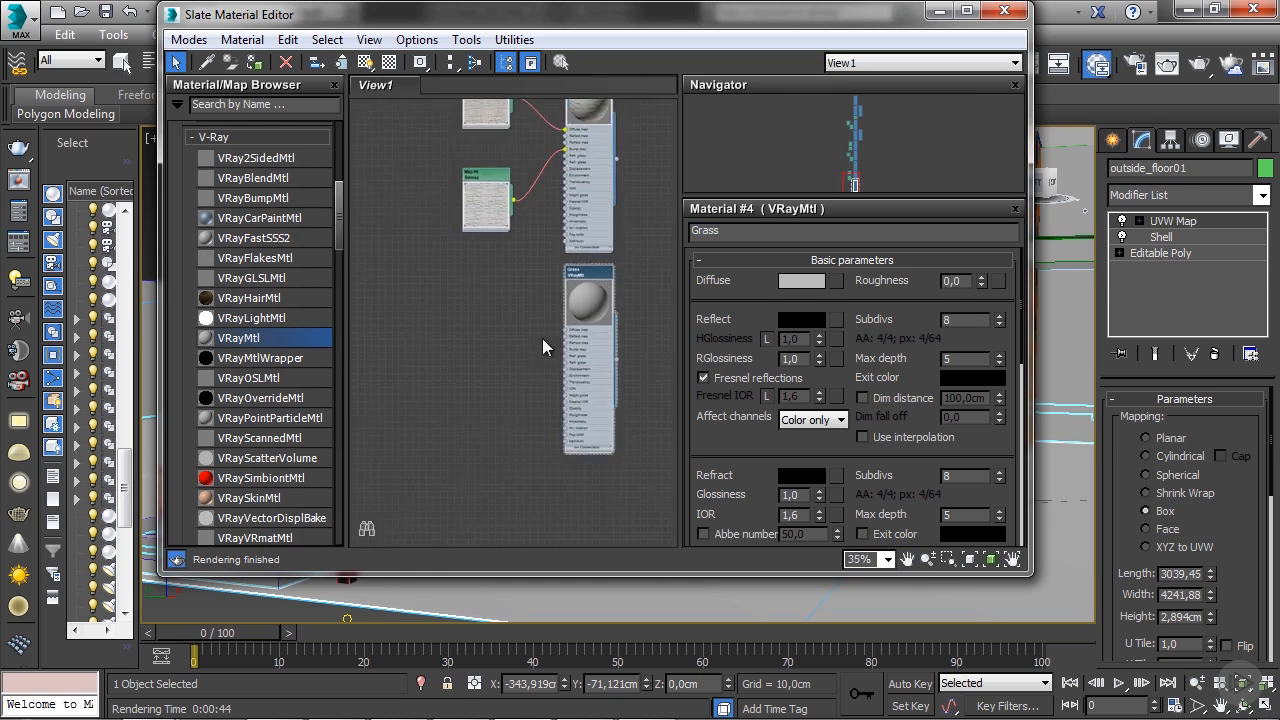
drag(524, 325, 522, 325)
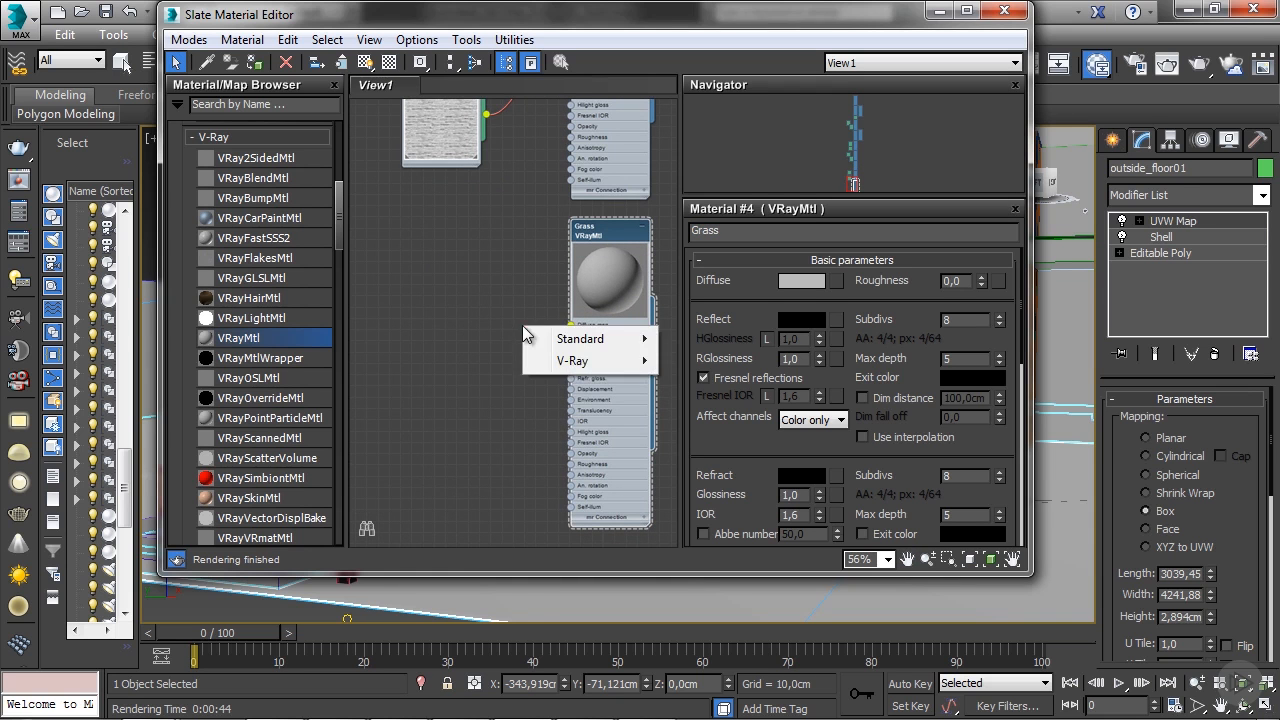
mouse_move(567, 338)
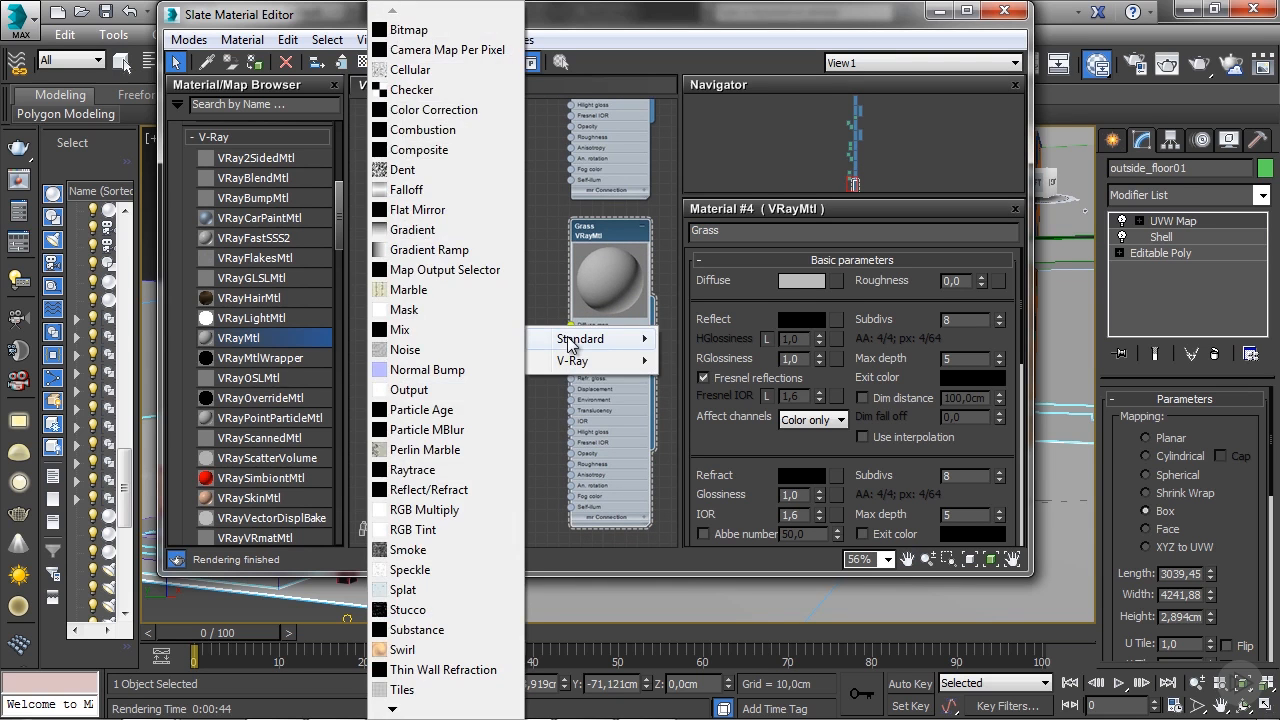
click(412, 30)
click(690, 190)
click(825, 402)
double_click(489, 318)
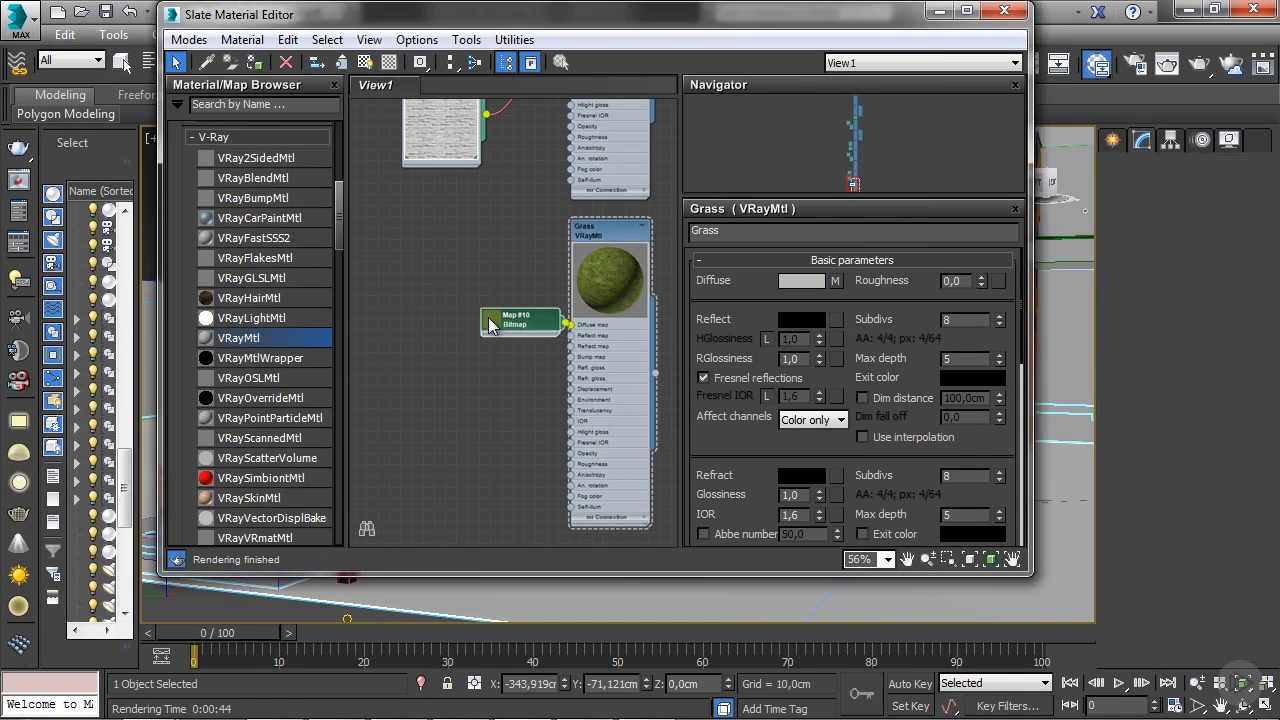
drag(508, 327, 462, 248)
- Connect a Cellular map to the Grass material's displacement input, enlarge its preview and align it beneath the bitmap node
middle_drag(515, 338, 520, 304)
drag(335, 214, 339, 280)
drag(212, 266, 571, 302)
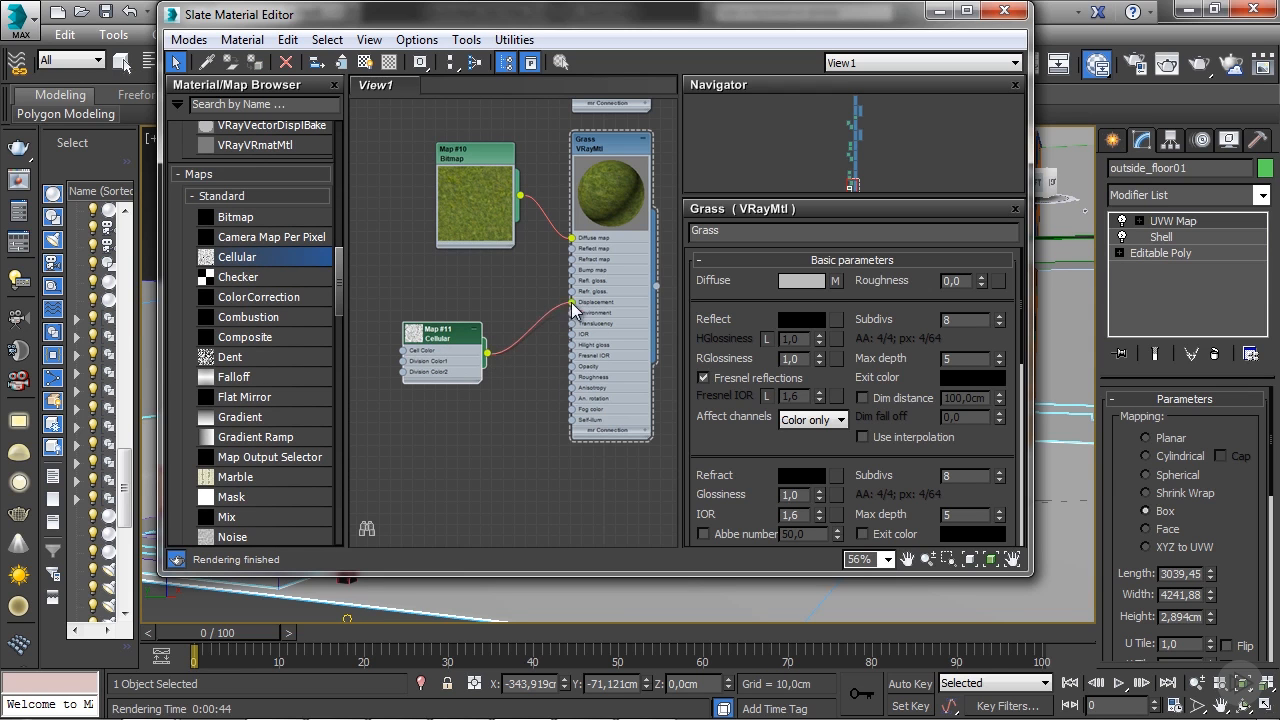
double_click(414, 334)
drag(437, 342, 479, 302)
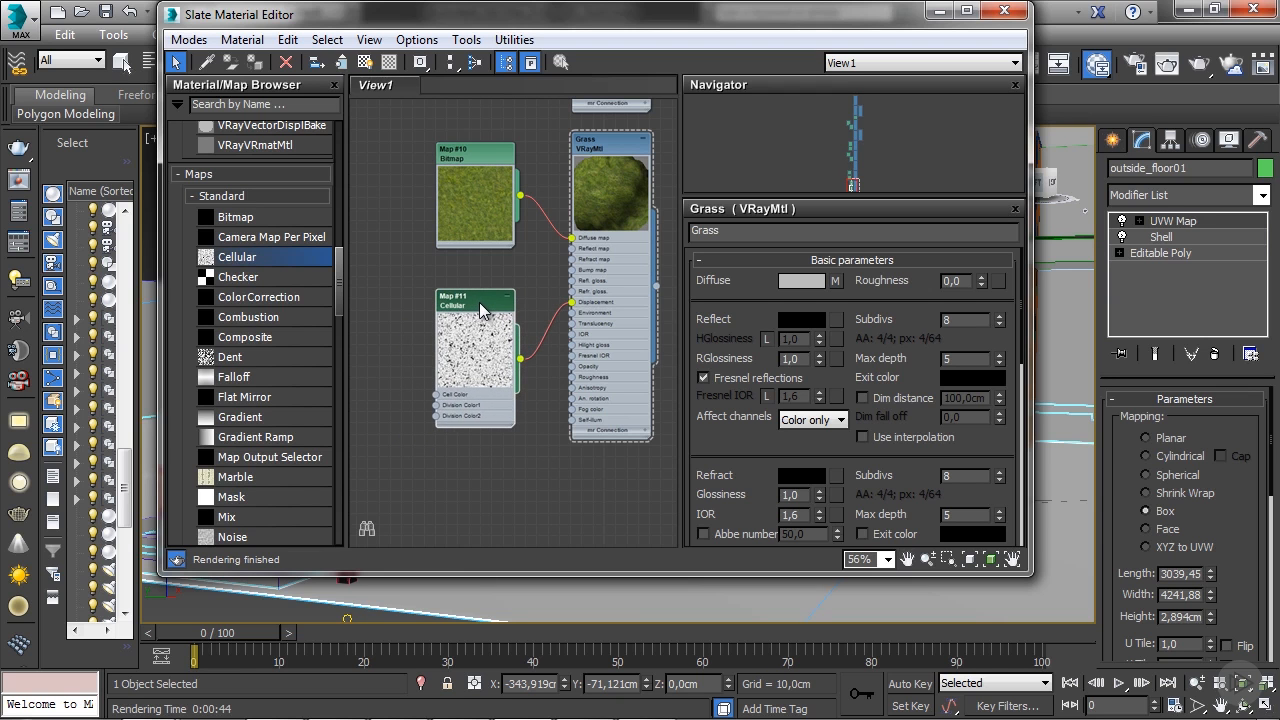
- Set the Cellular map's cell size to 1.0
double_click(479, 302)
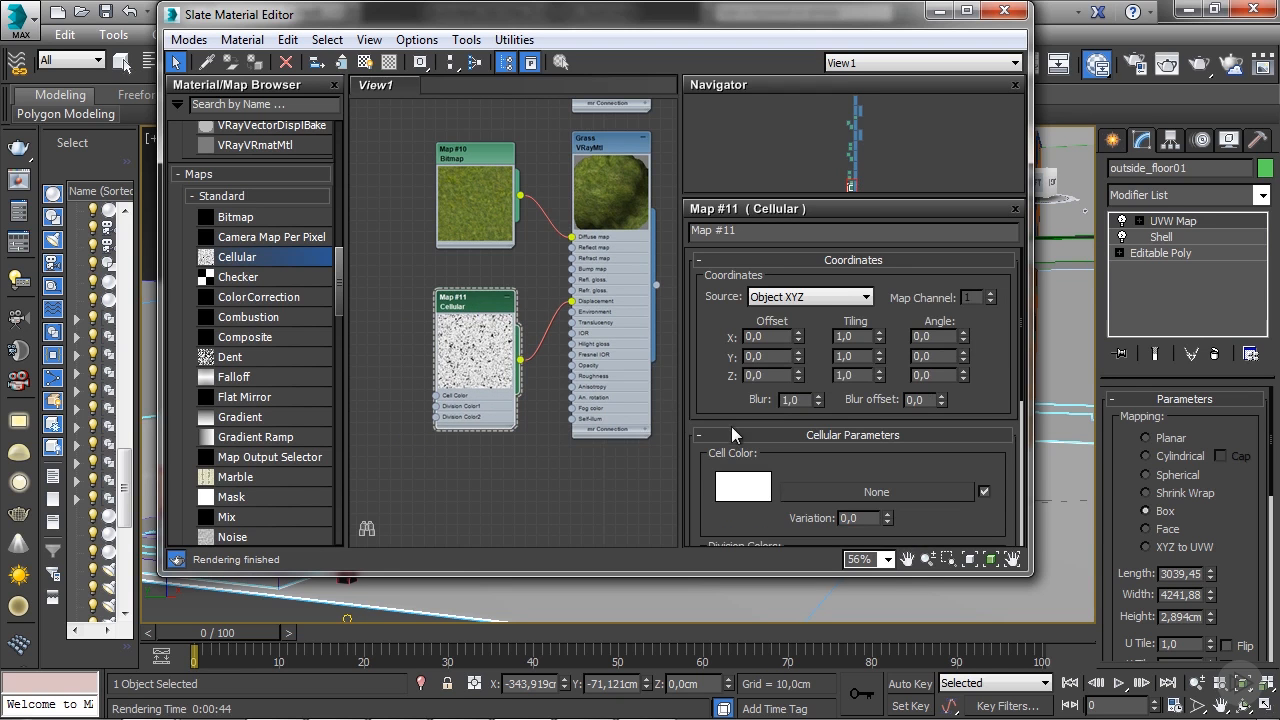
scroll(731, 422, down, 5)
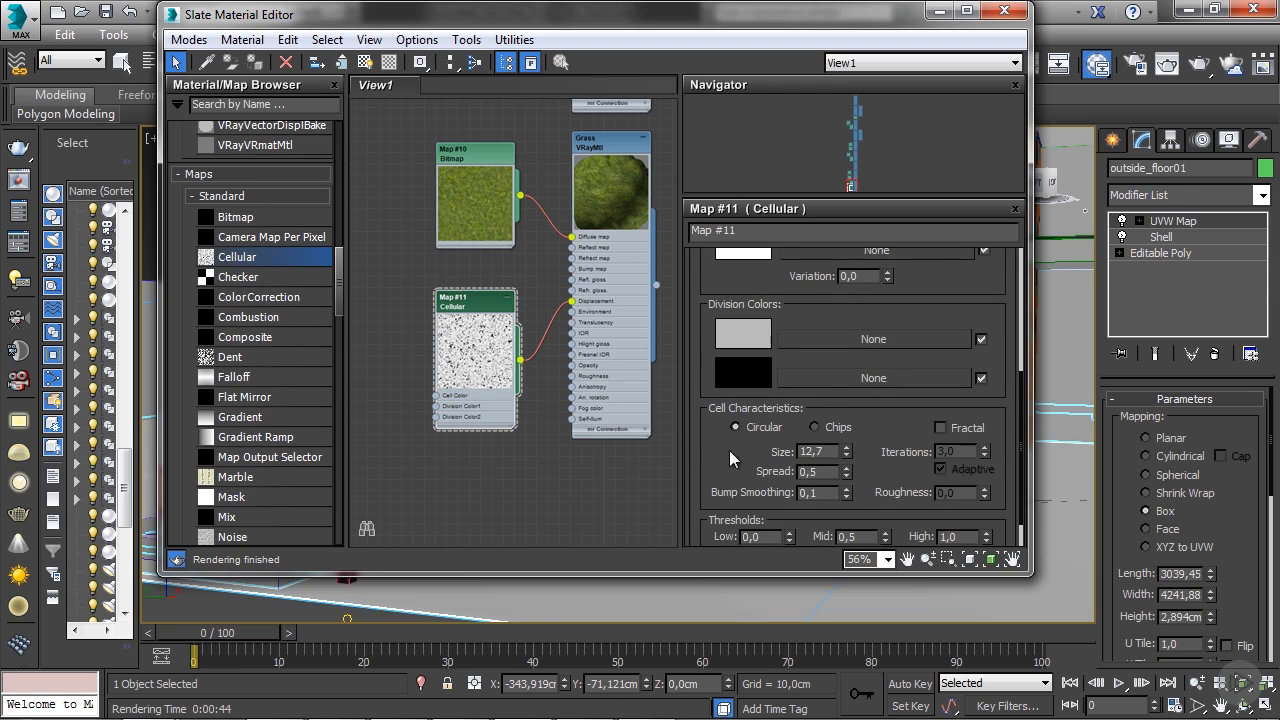
drag(846, 430, 846, 486)
click(822, 426)
key(BackSpace)
key(BackSpace)
key(BackSpace)
text(1)
key(Return)
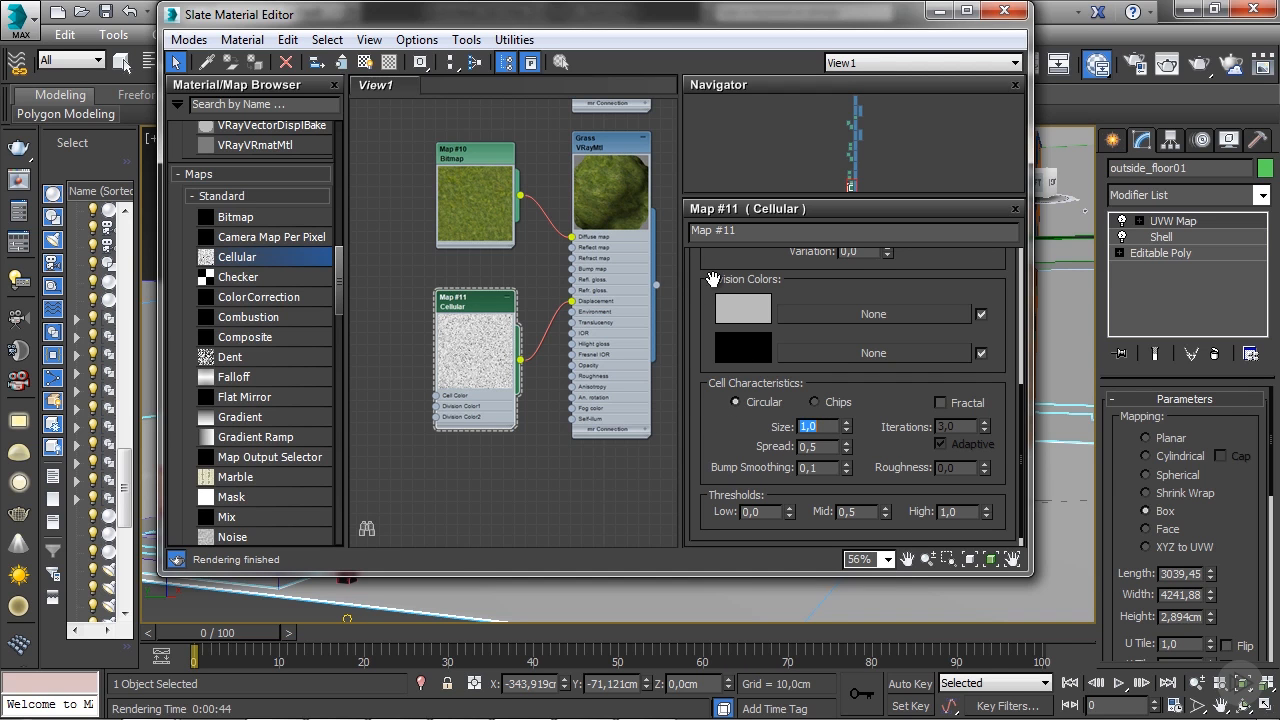
- Set the Cellular map's X, Y and Z tiling to 3.0
drag(712, 264, 706, 484)
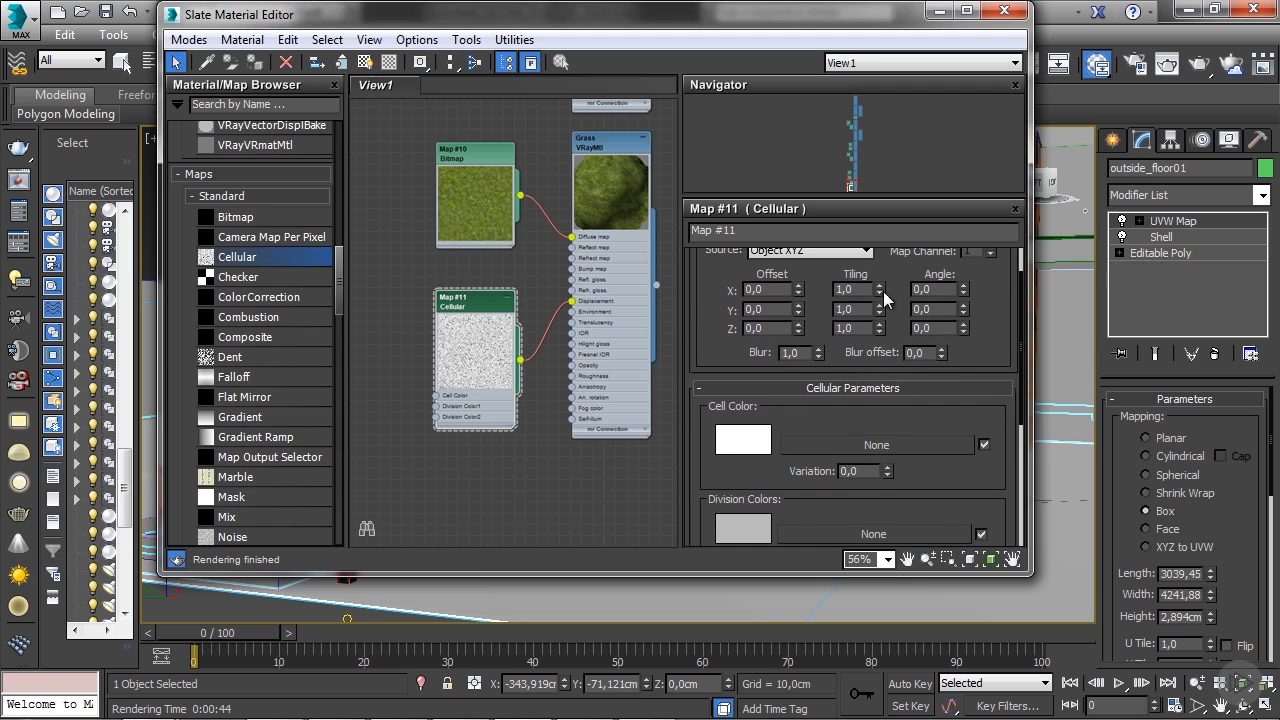
double_click(862, 288)
text(3)
key(Tab)
text(3)
key(Tab)
text(3)
key(Return)
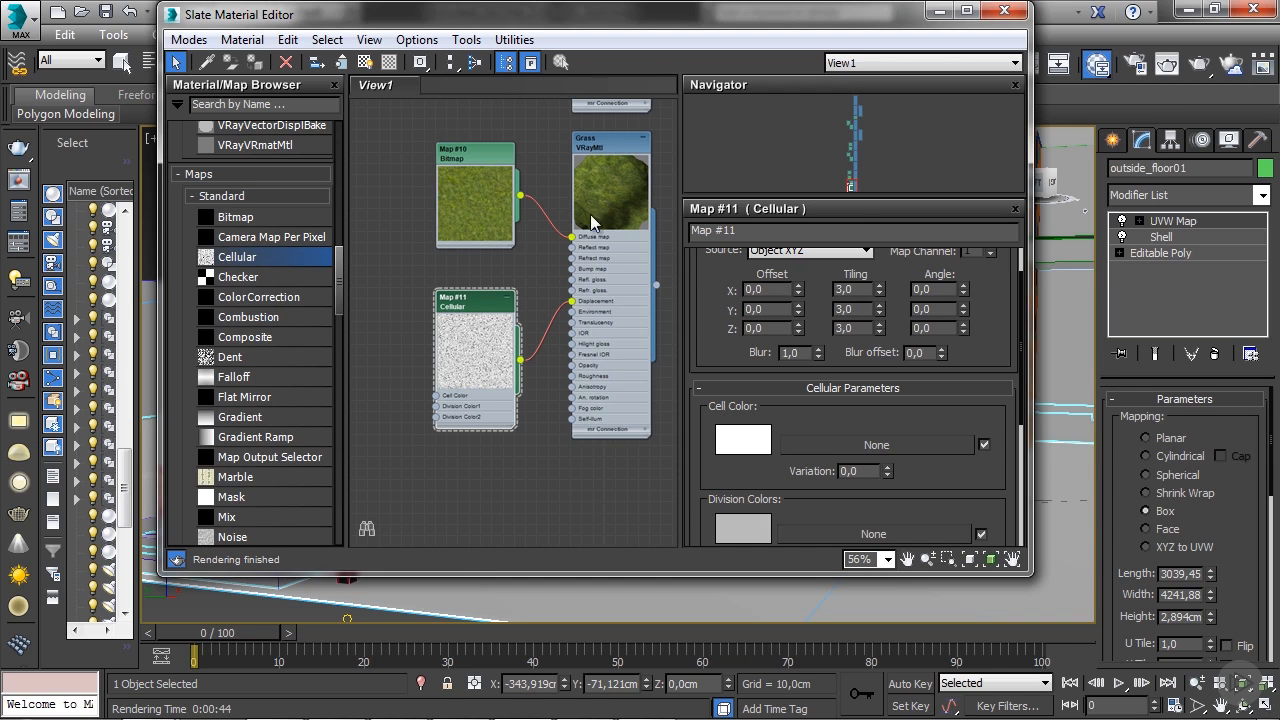
- Set the Grass material's Displace amount to 5.0 in its map settings
click(598, 146)
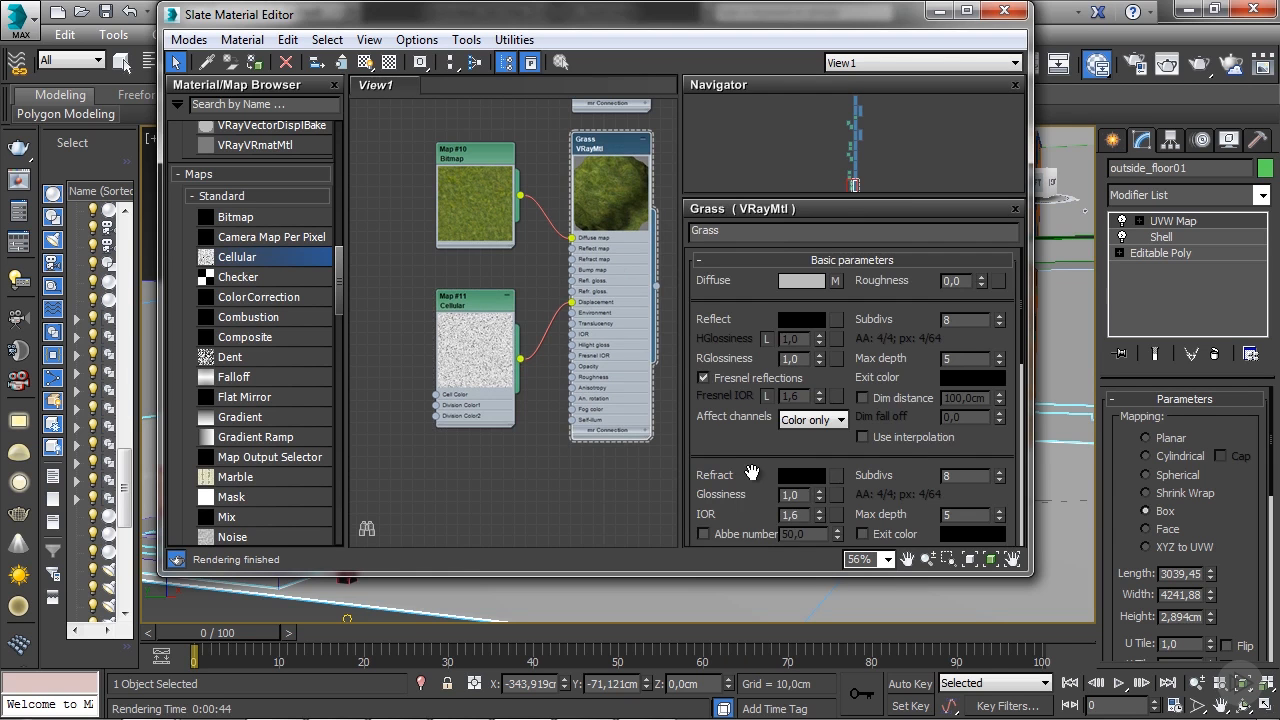
scroll(750, 465, down, 5)
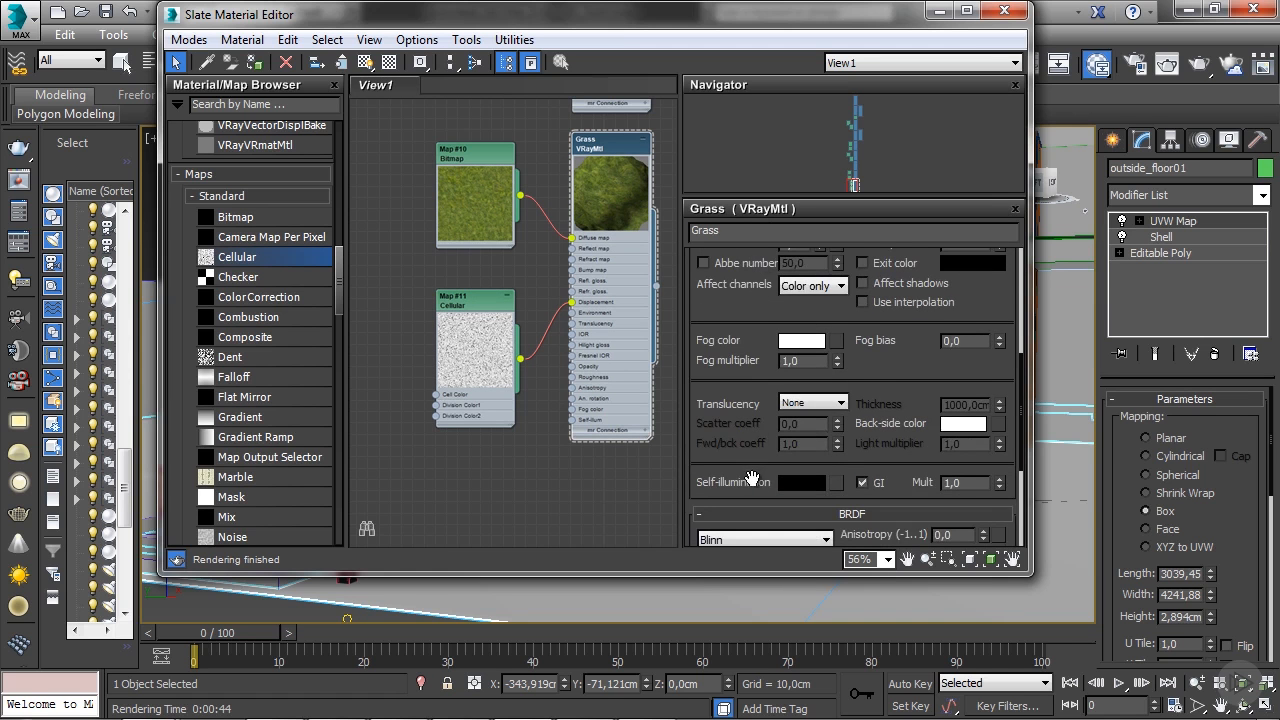
scroll(755, 468, down, 4)
click(836, 476)
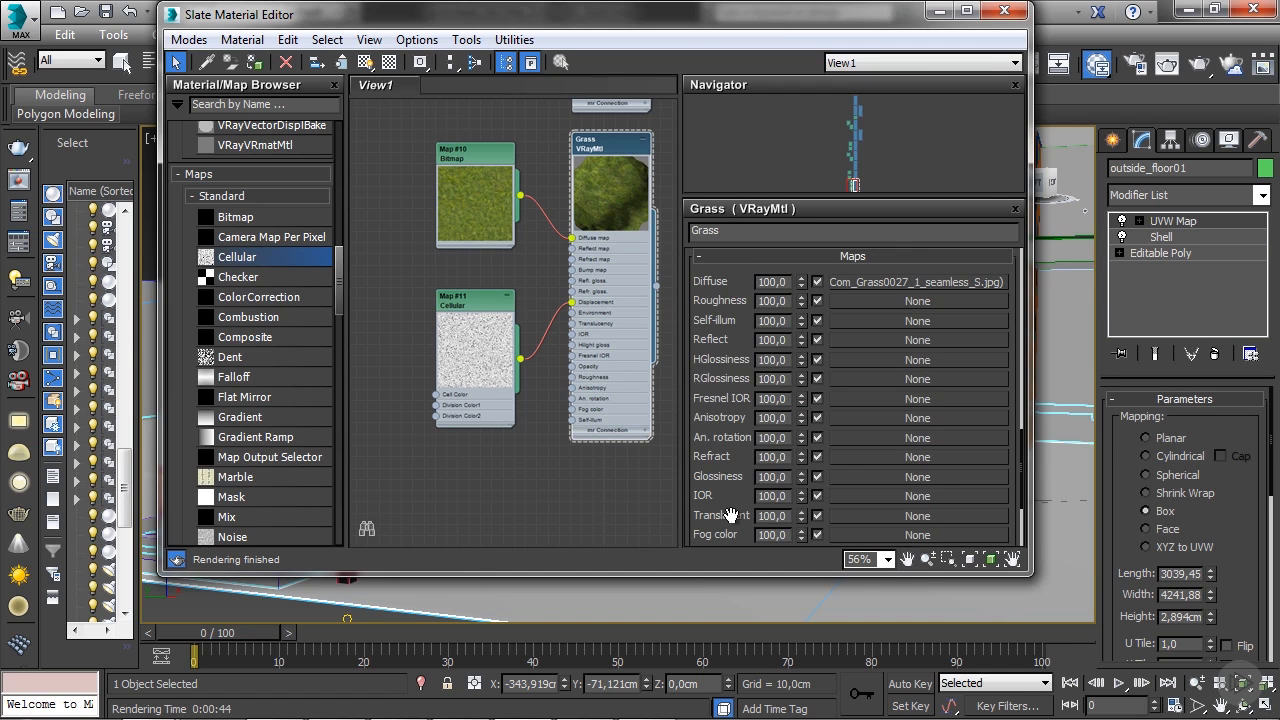
drag(733, 513, 731, 355)
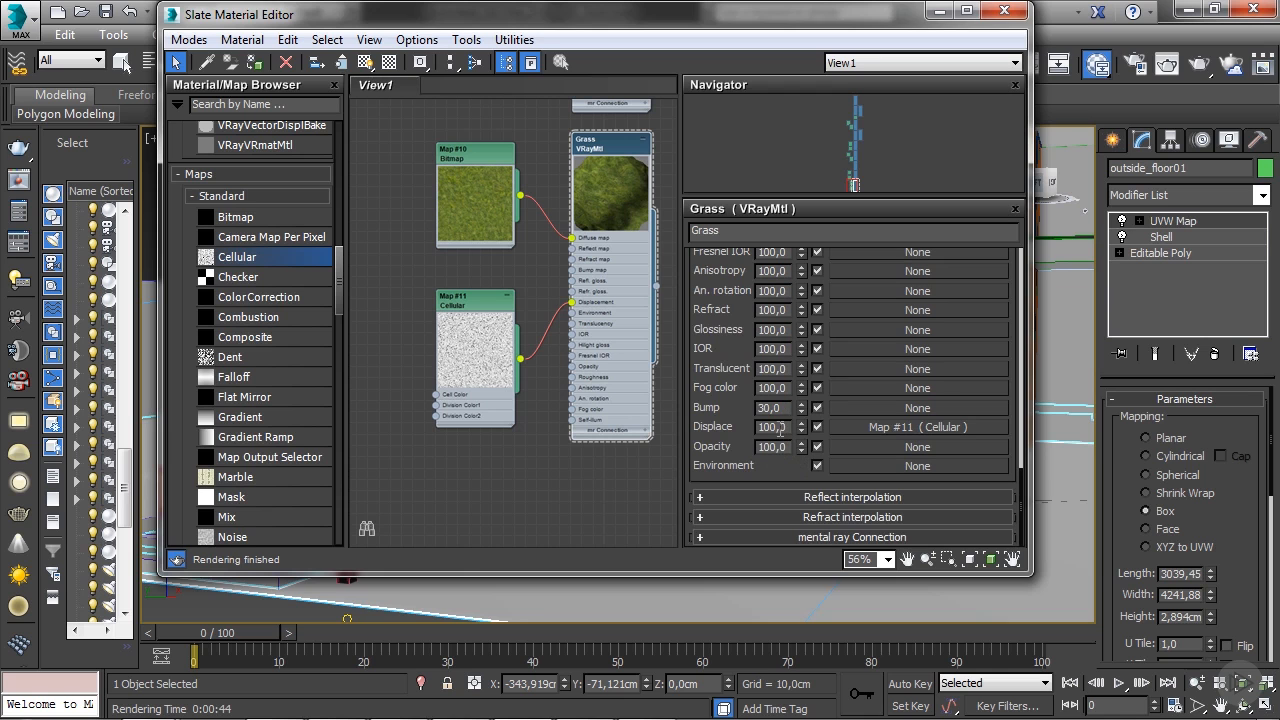
double_click(783, 427)
text(5)
key(Return)
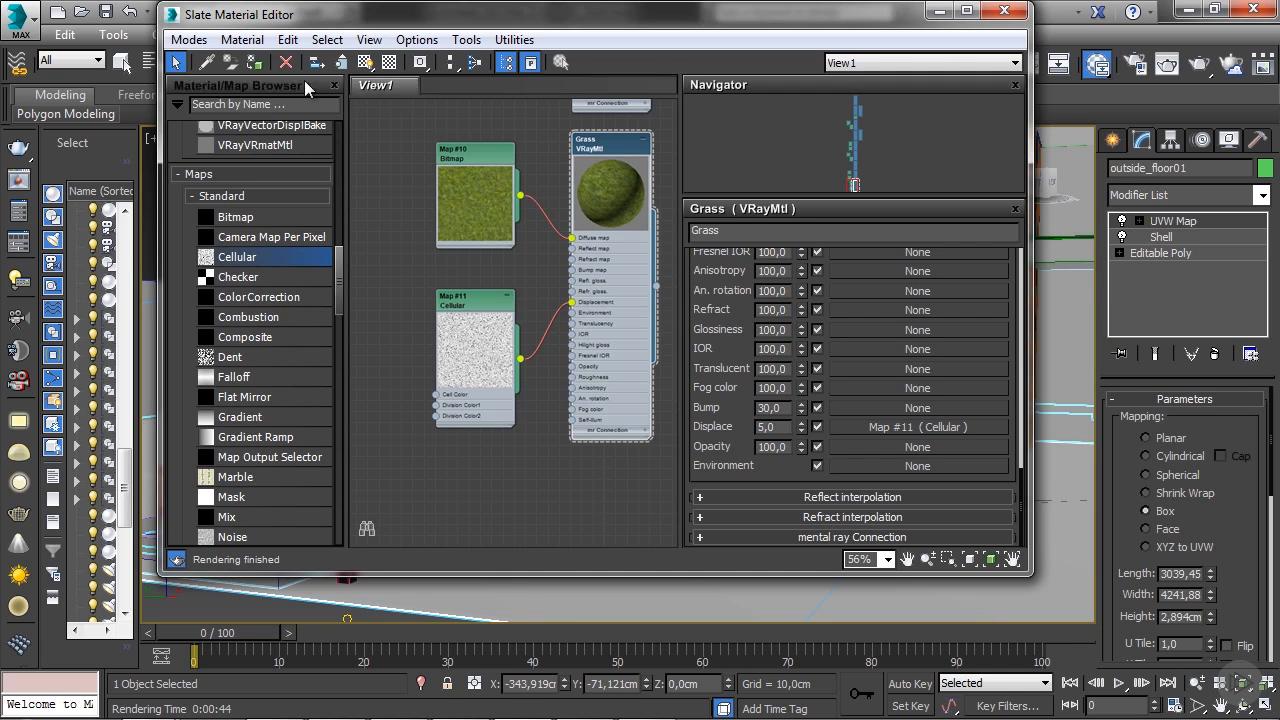
- Put away the material editor and test-render a close-up of the path light beside the entrance steps, closing the frame buffer once reviewed
click(940, 11)
scroll(510, 486, up, 5)
middle_drag(390, 470, 571, 468)
scroll(575, 468, down, 3)
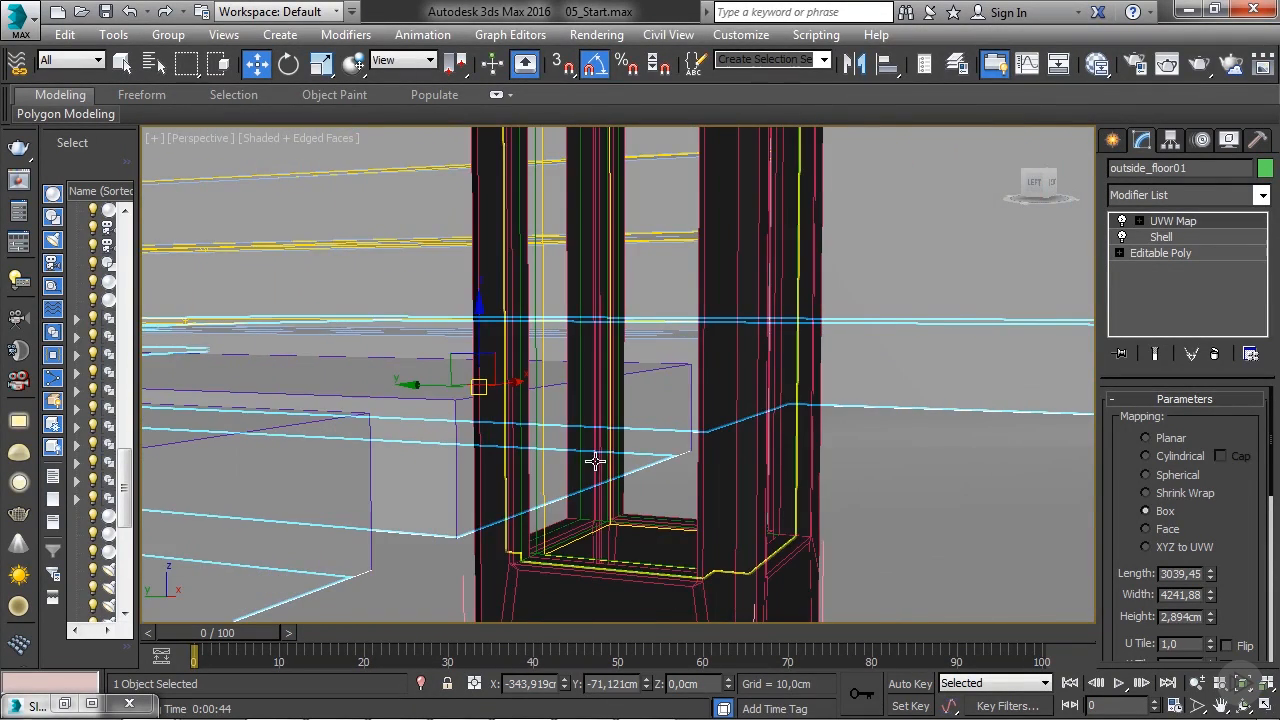
scroll(592, 478, down, 5)
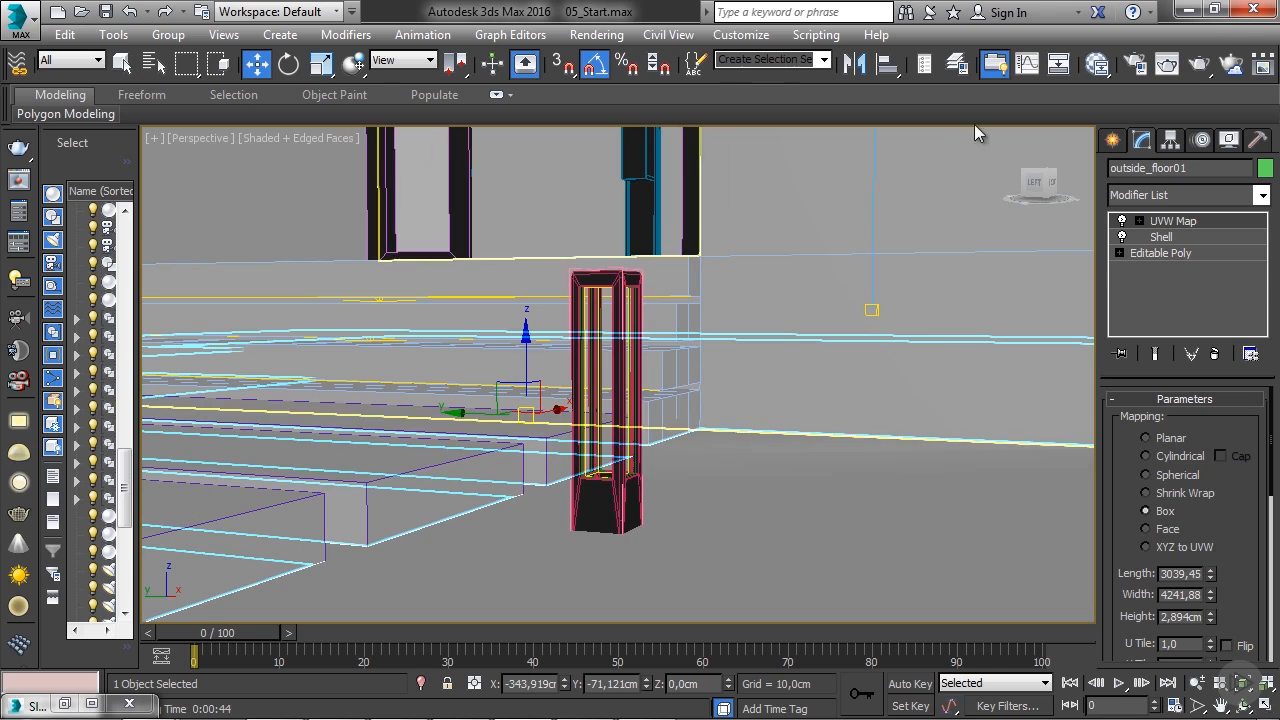
click(1203, 66)
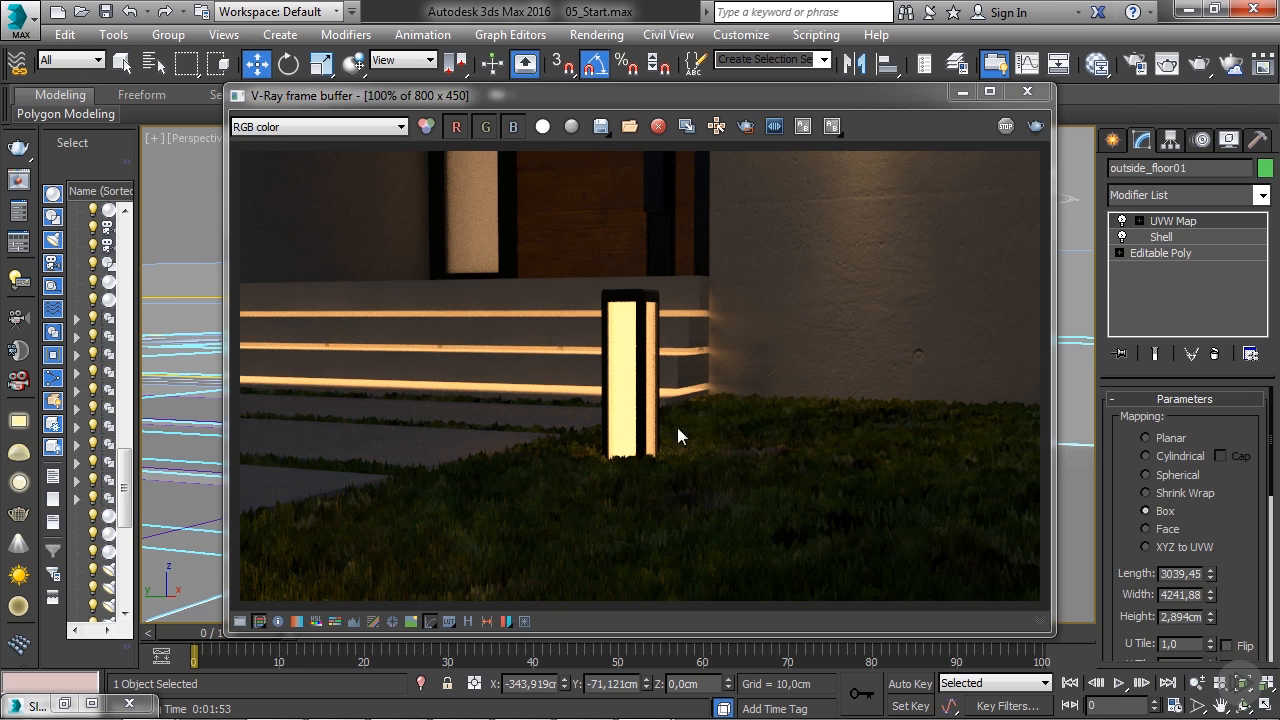
click(1027, 91)
- Set the grass bitmap's U and V tiling to 3
click(1097, 64)
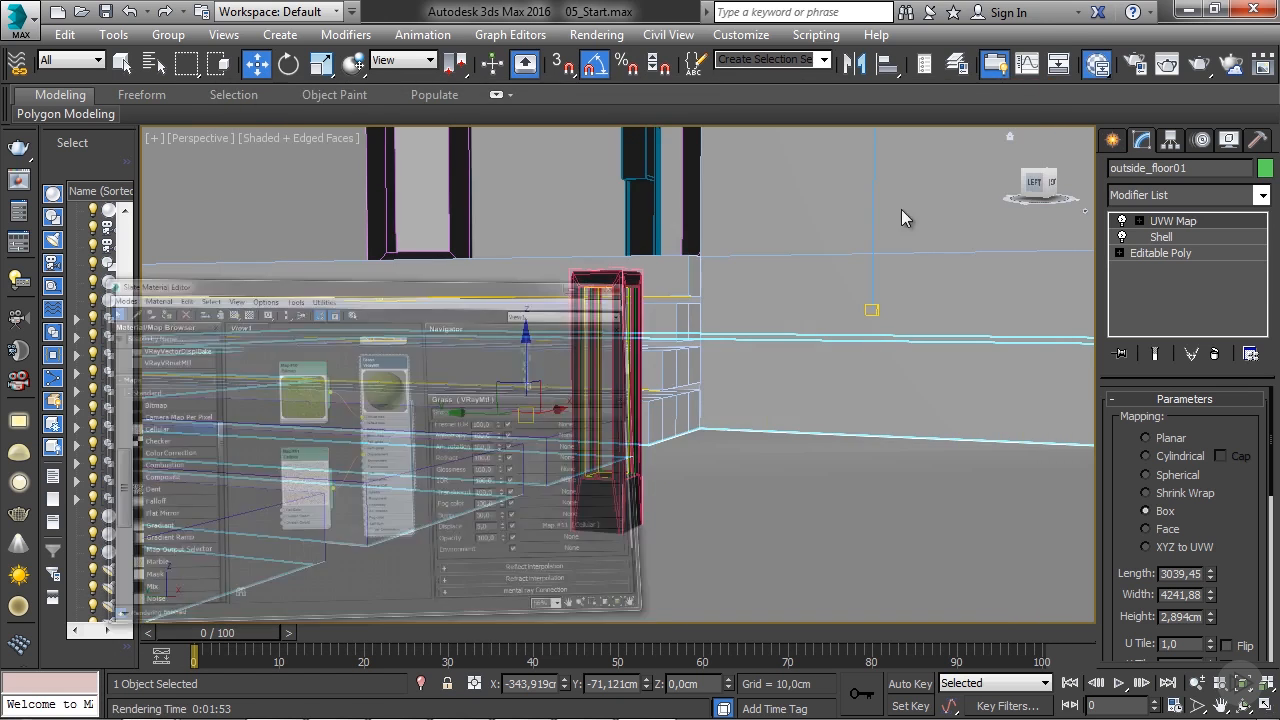
double_click(500, 175)
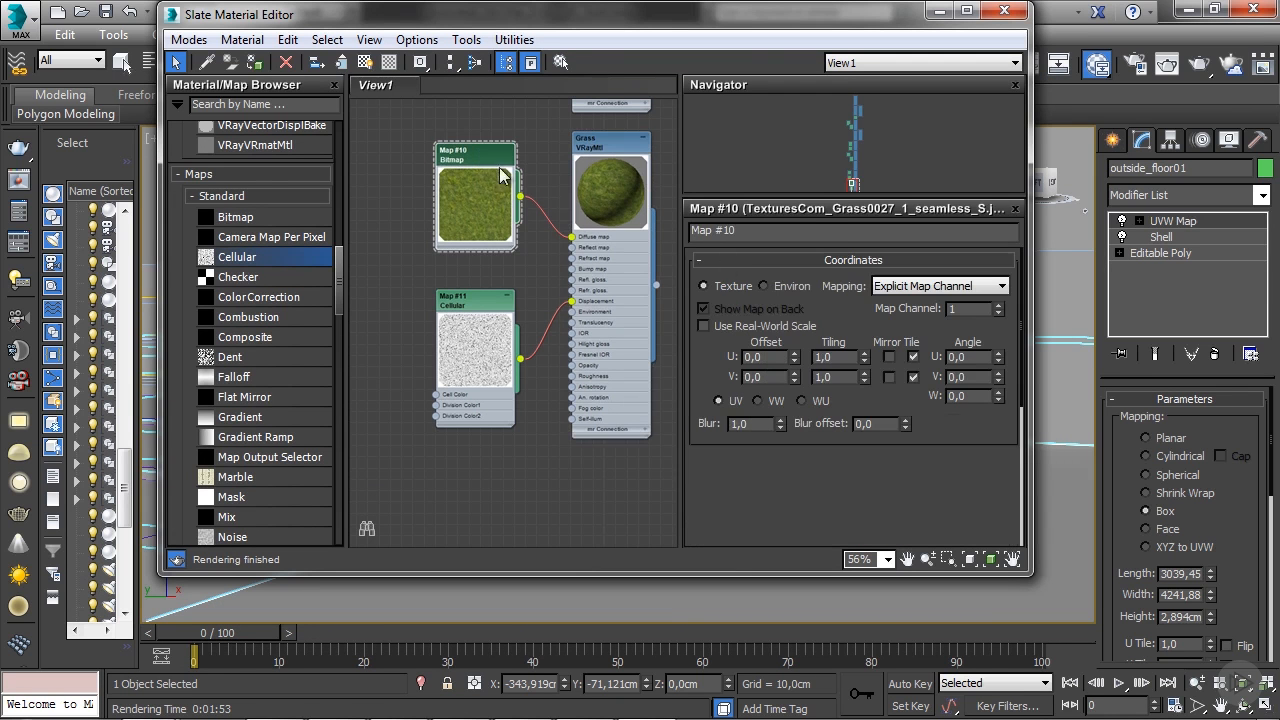
double_click(822, 357)
text(3)
double_click(838, 378)
text(3)
click(842, 358)
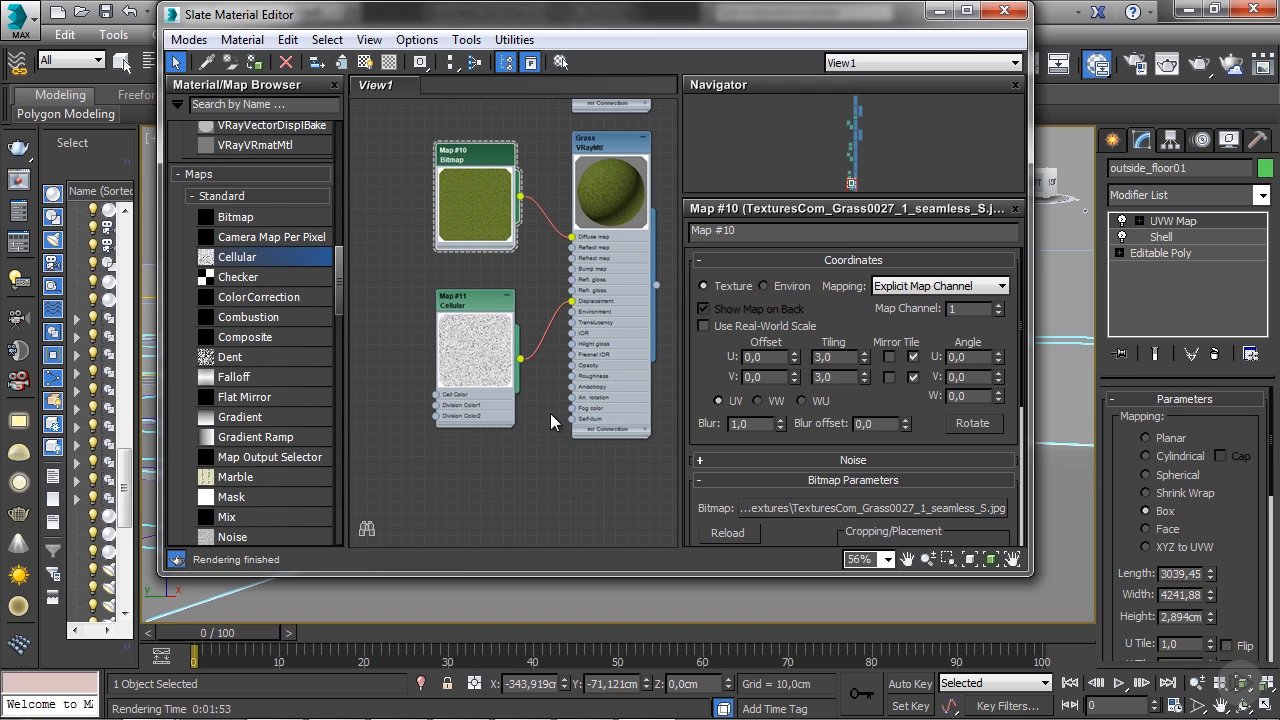
- Set the Cellular displacement map's X, Y and Z tiling to 5.0
double_click(479, 305)
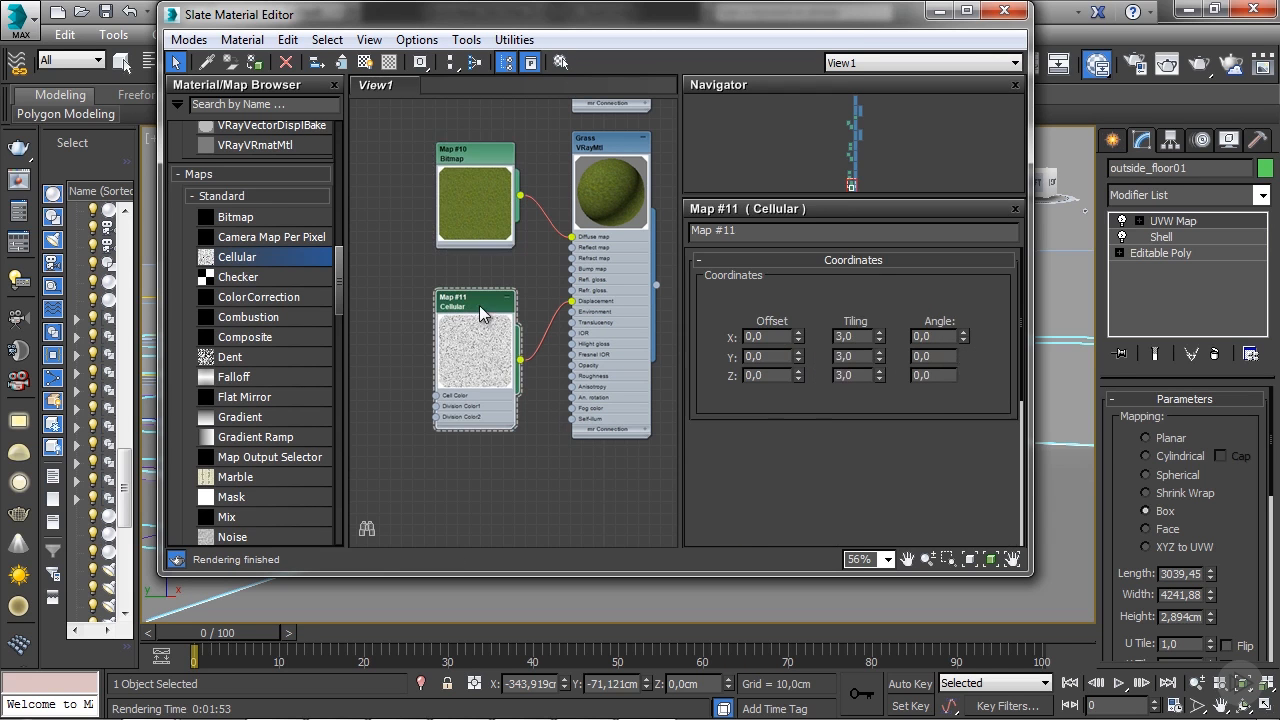
text(5)
double_click(853, 356)
text(5)
double_click(858, 374)
text(5)
key(Return)
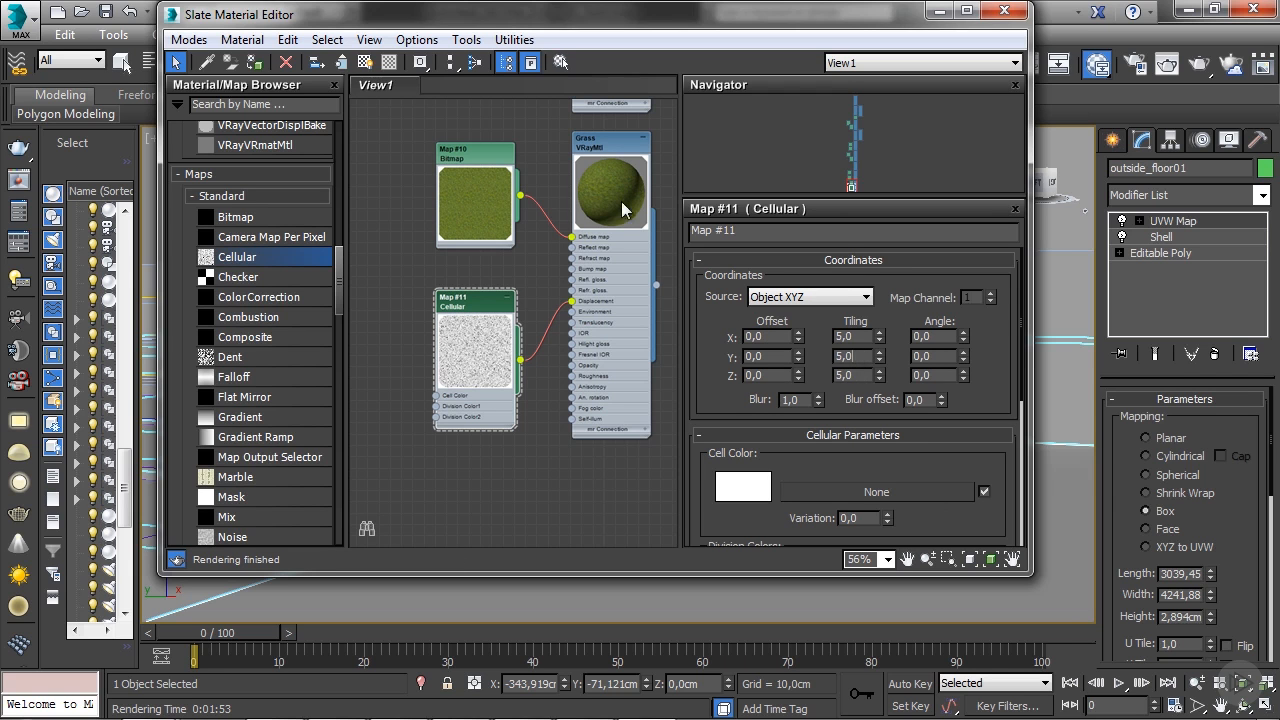
- Change the Grass material's Displace amount to 4.5
double_click(607, 165)
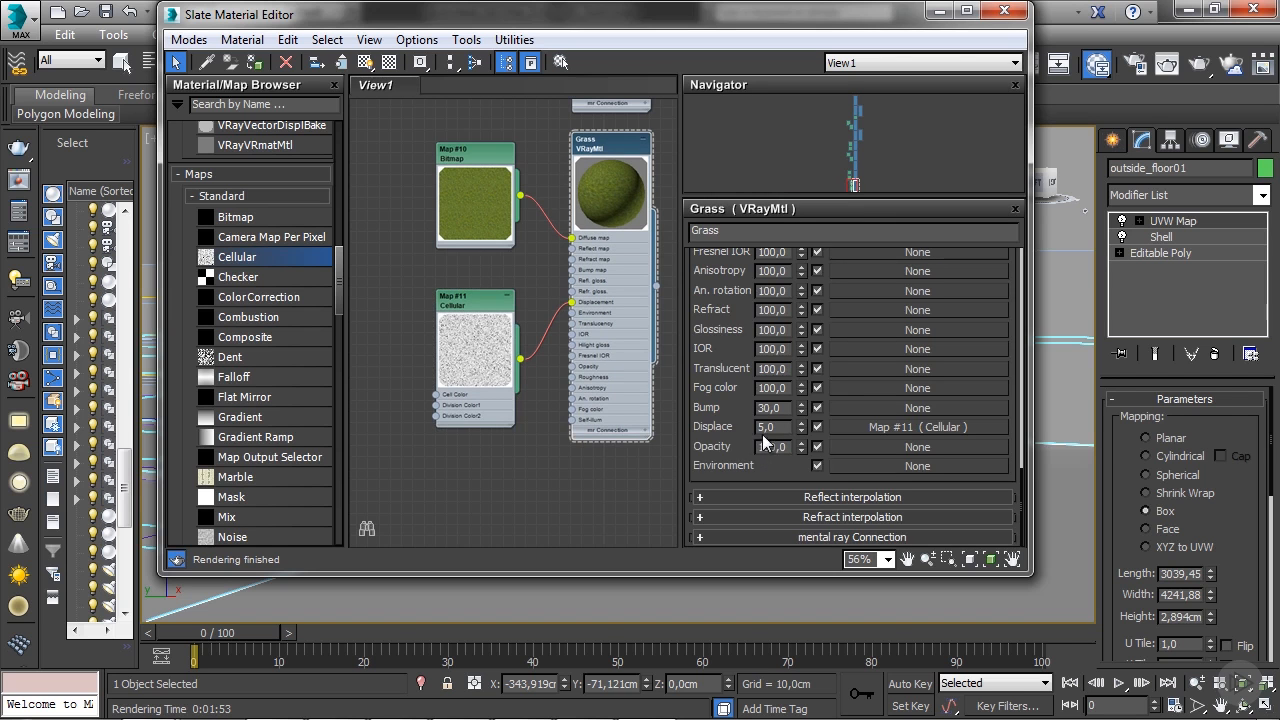
drag(780, 427, 747, 426)
text(4.5)
key(BackSpace)
text(.5)
key(Return)
- Minimise the material editor, re-render the path light close-up to check the grass, and close the frame buffer
click(940, 11)
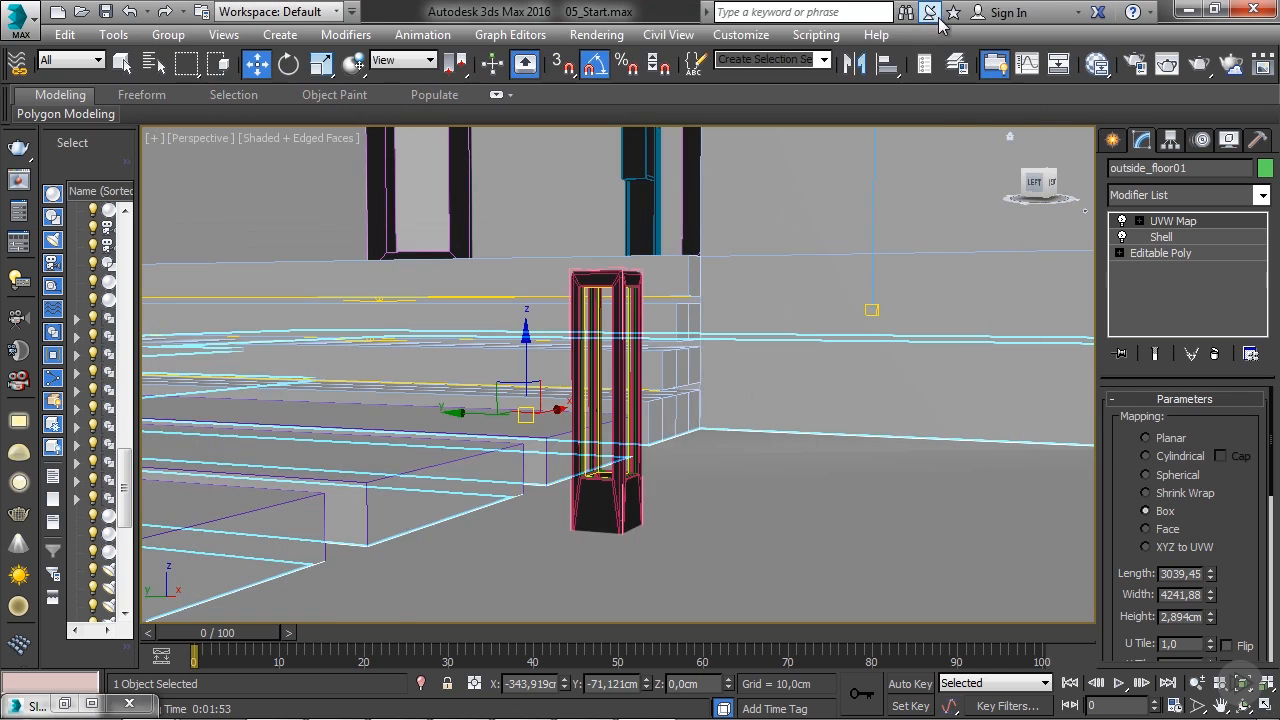
click(1196, 68)
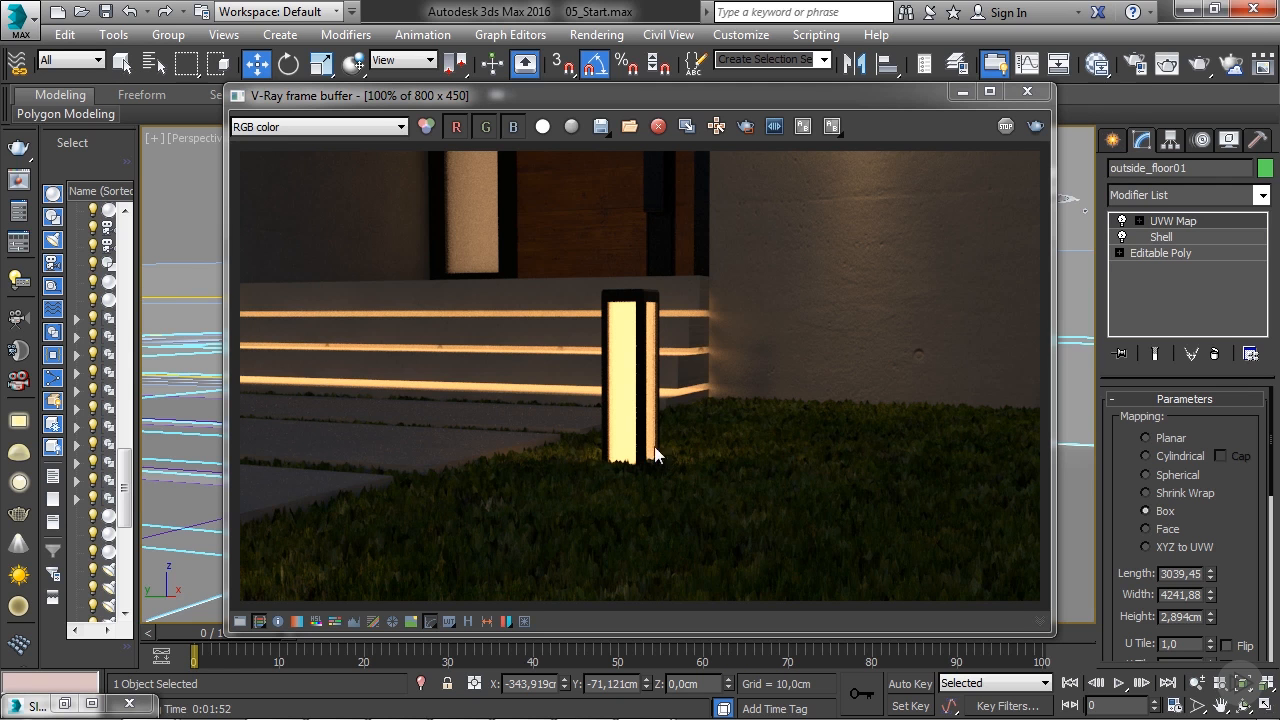
click(1027, 91)
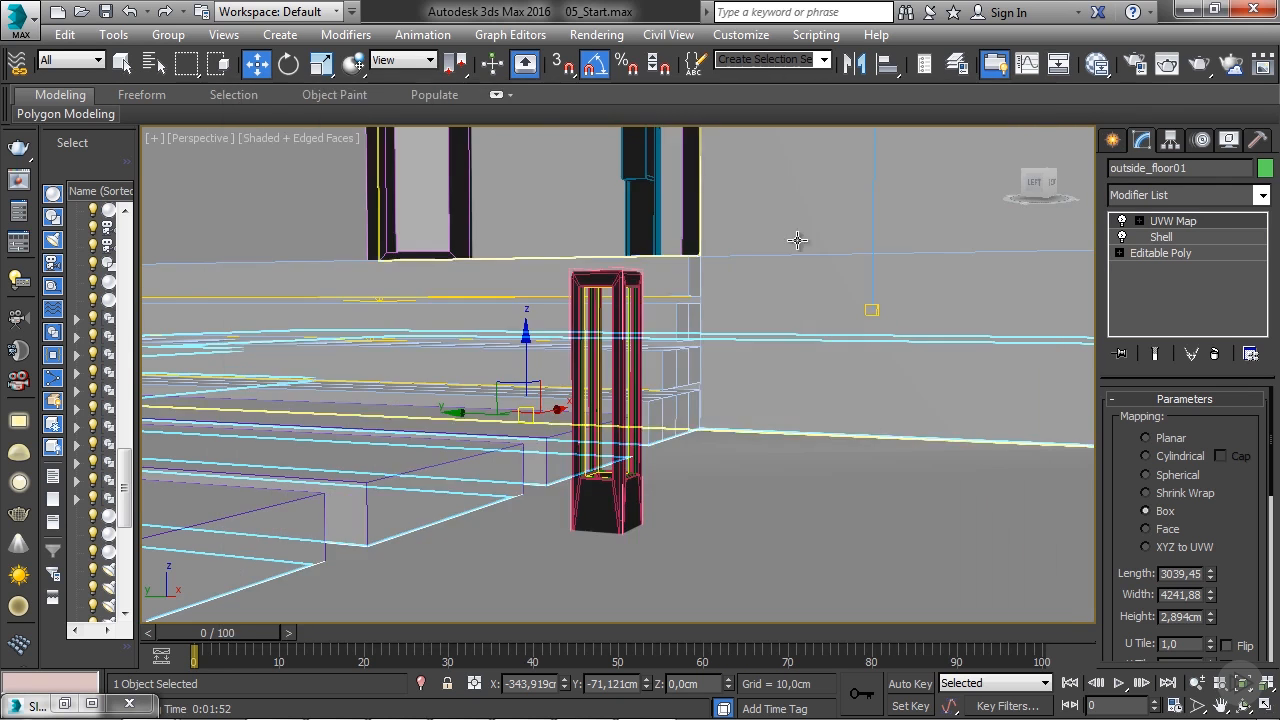
- Maximise the PhysCamera001 view, clear the object selection and render the whole house front
key(alt+w)
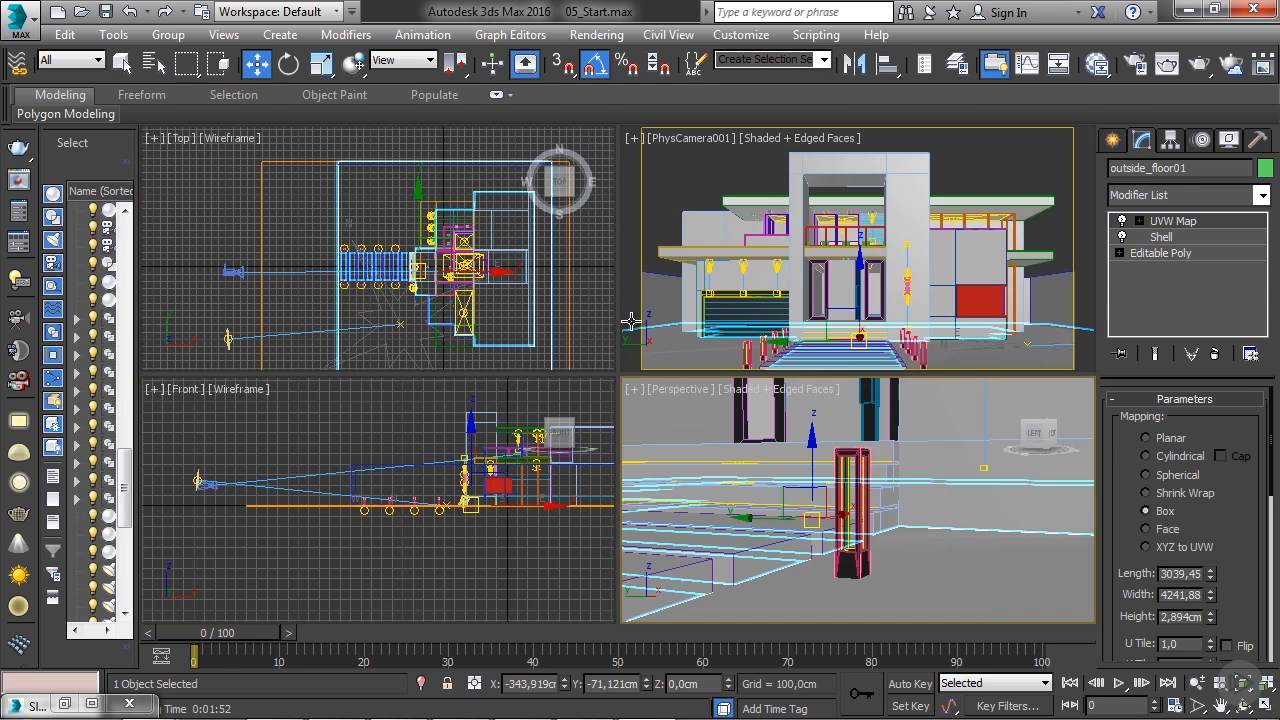
right_click(694, 292)
key(alt+w)
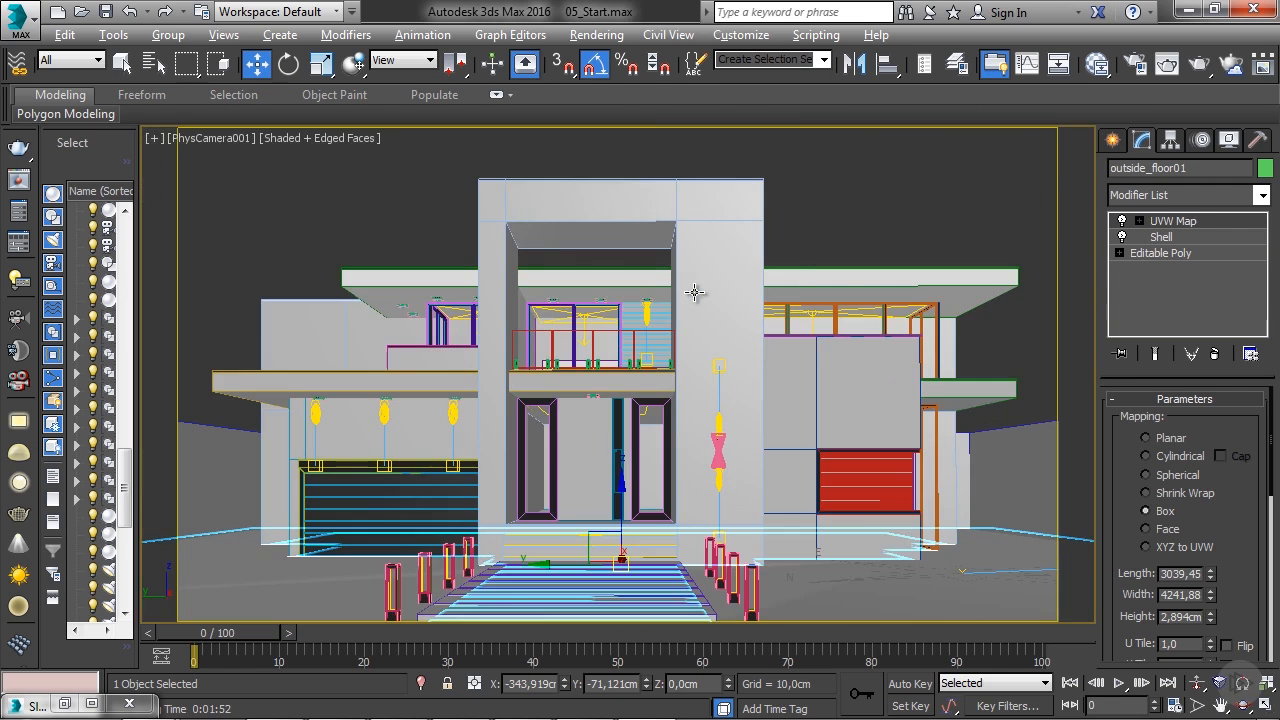
click(868, 240)
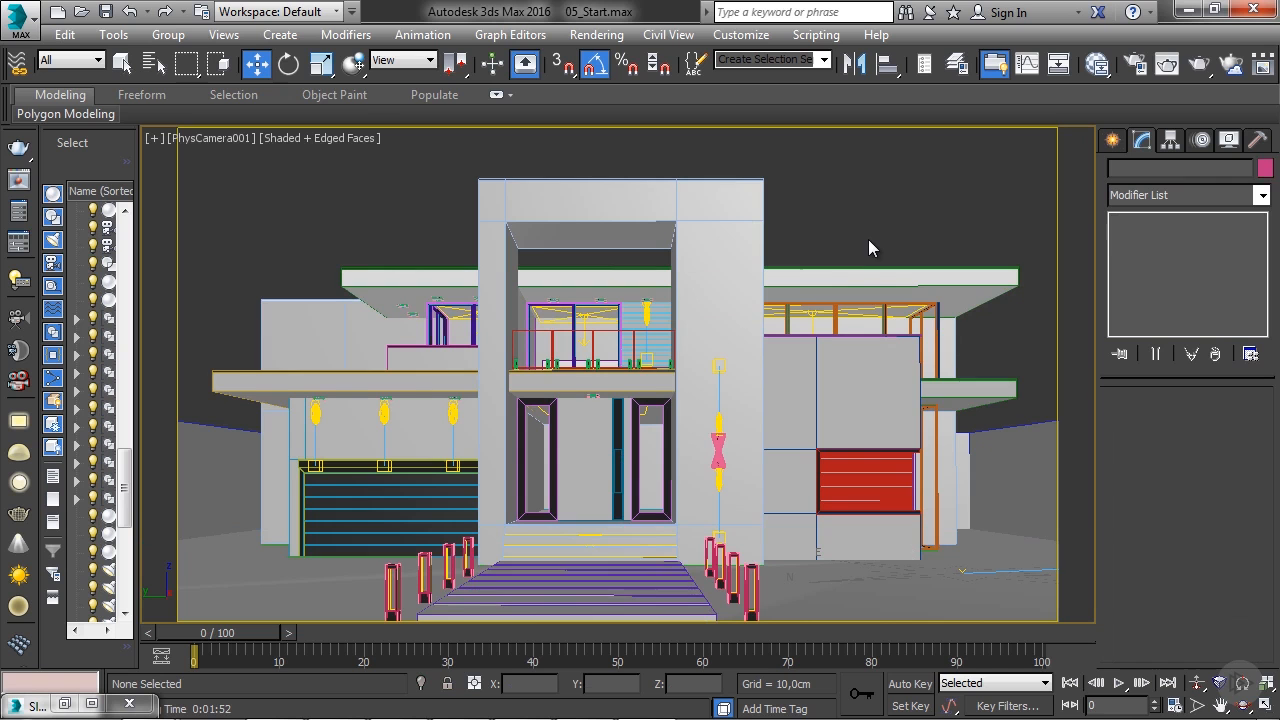
click(1192, 66)
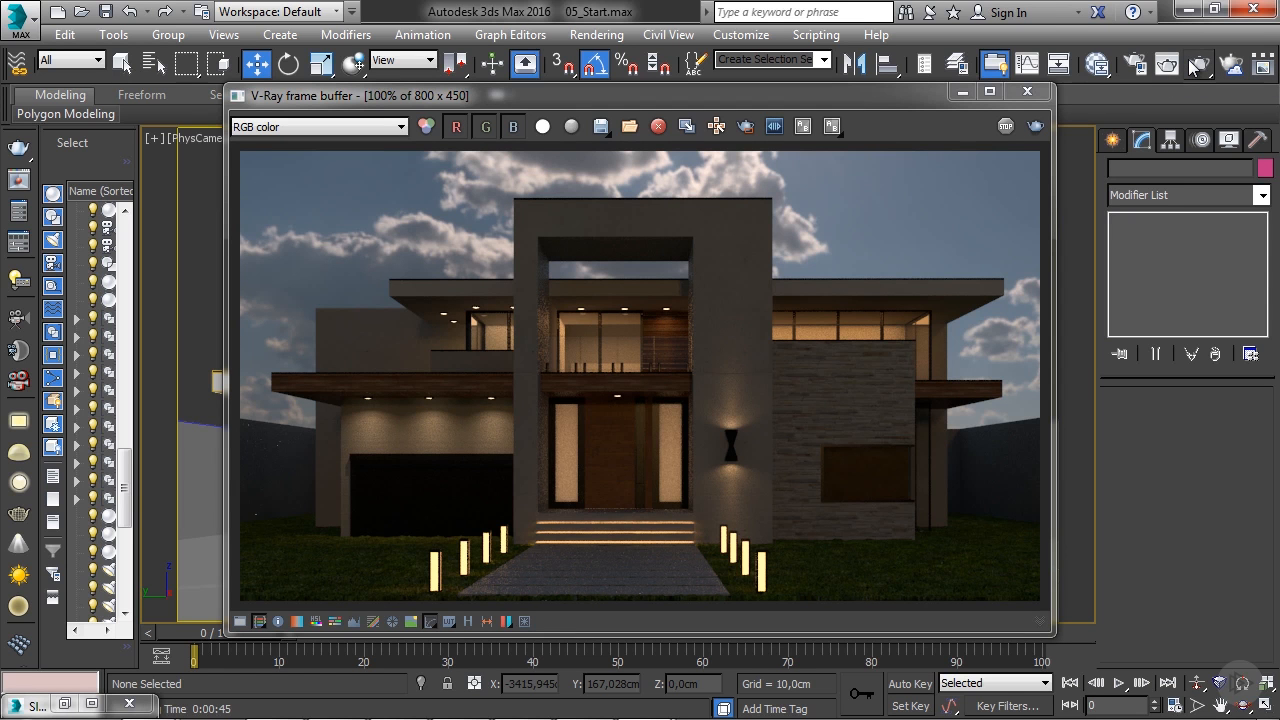